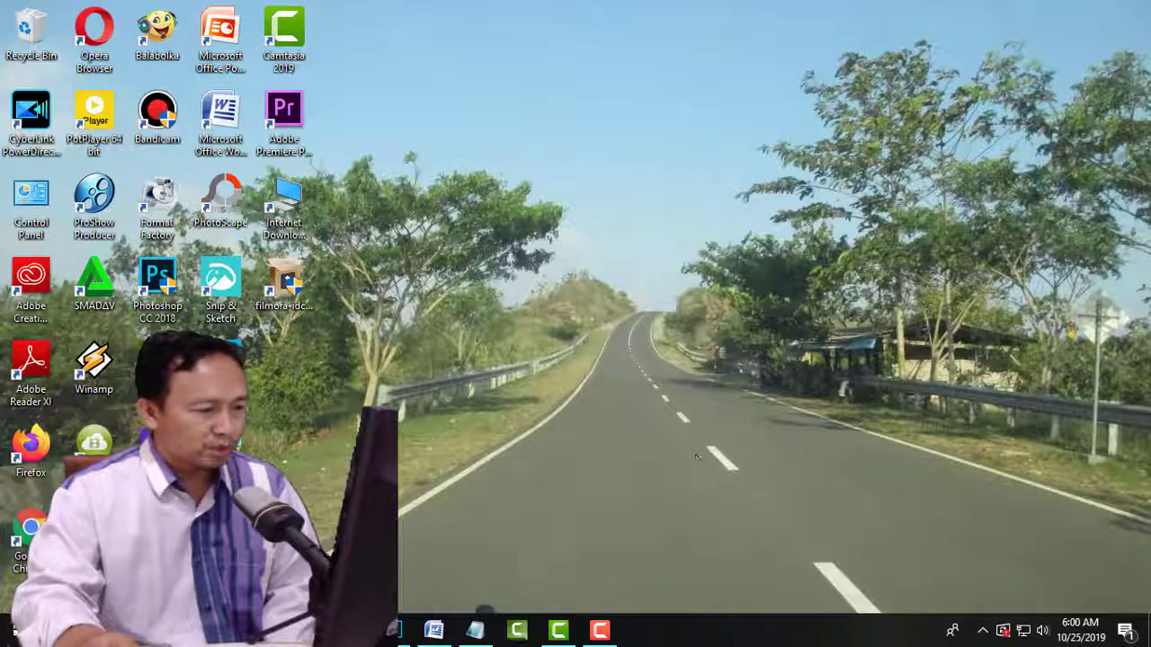
Step: Restore the blank Document1 window from the Word taskbar icon
click(434, 630)
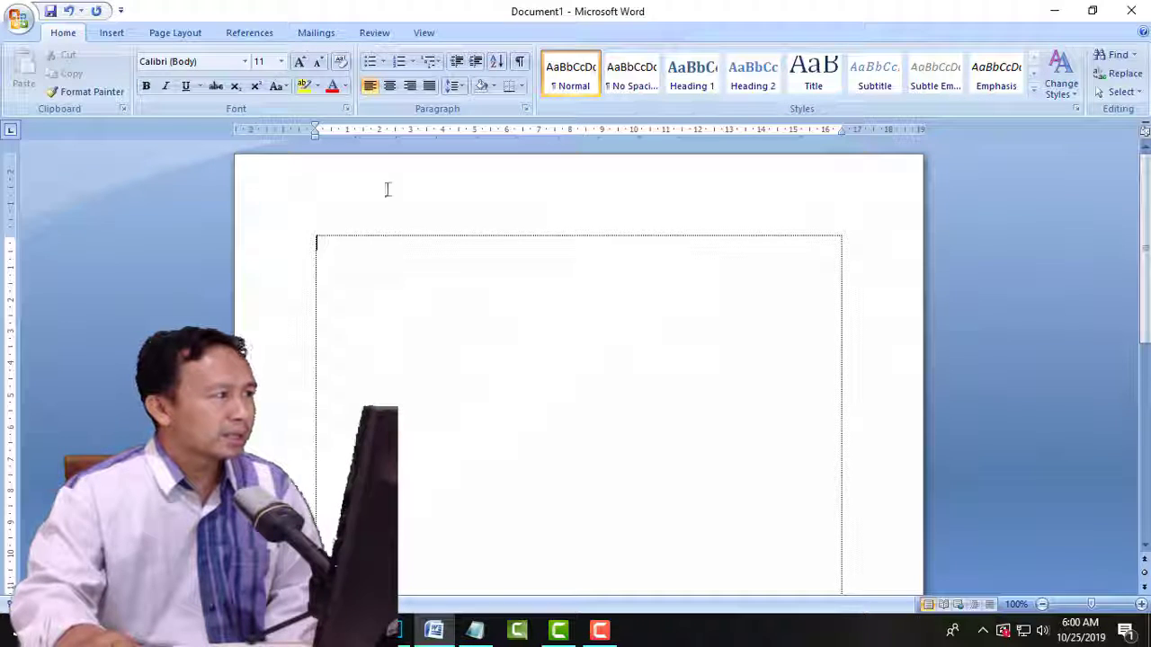
Step: Insert a table of three columns and two rows from the Insert tab
click(113, 33)
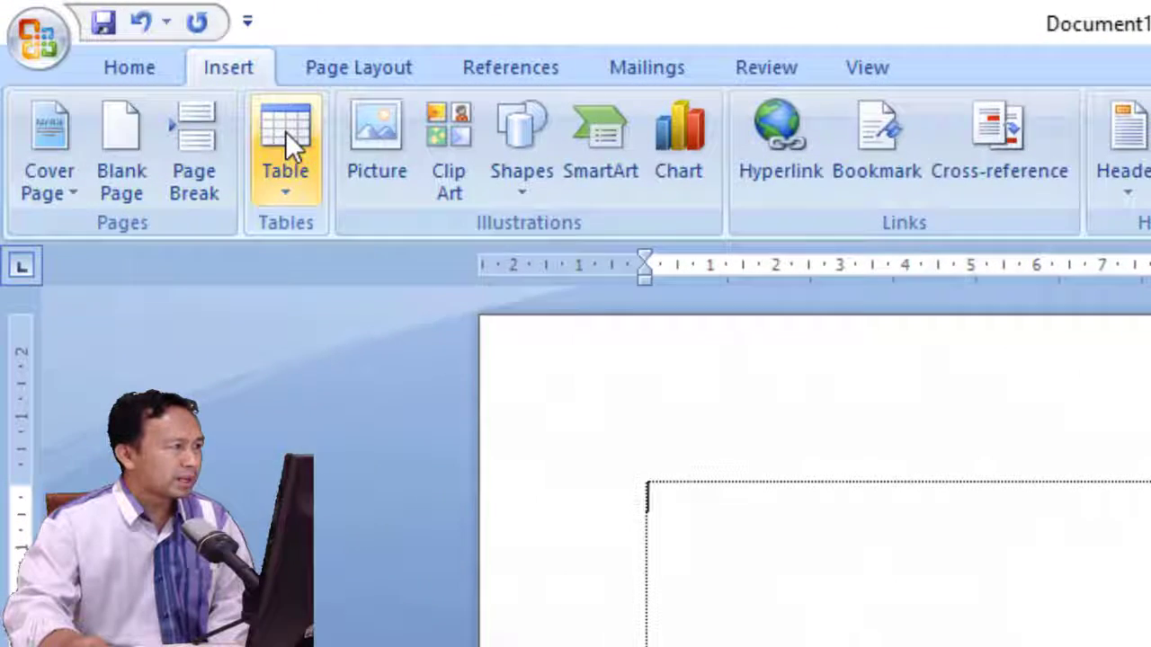
click(285, 131)
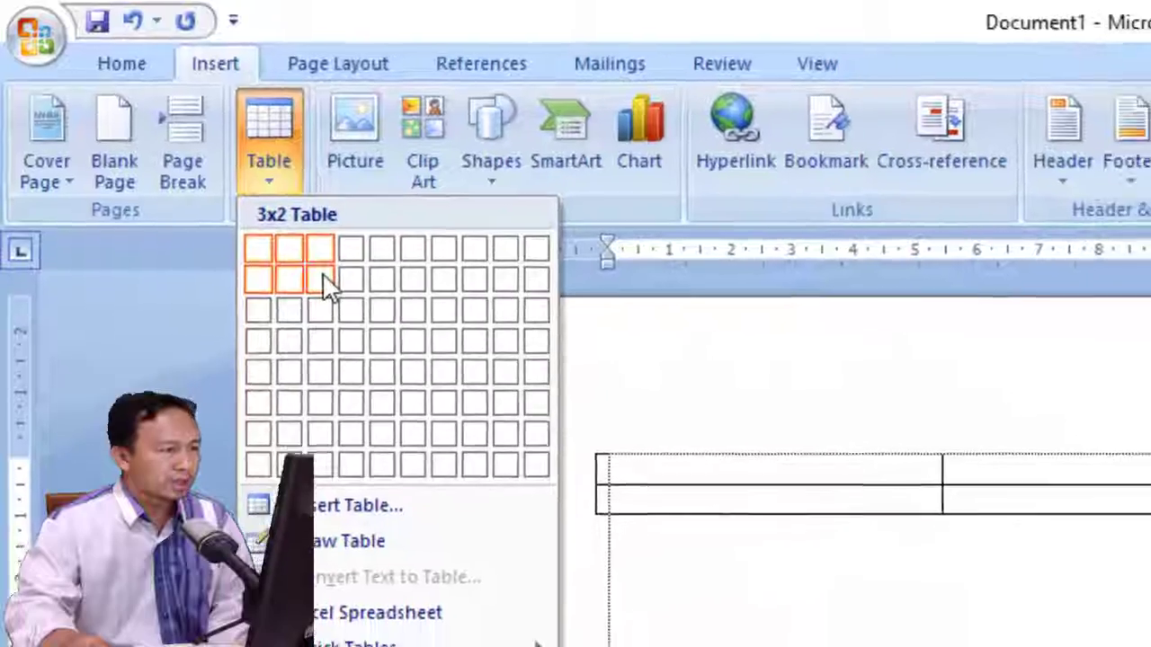
click(322, 273)
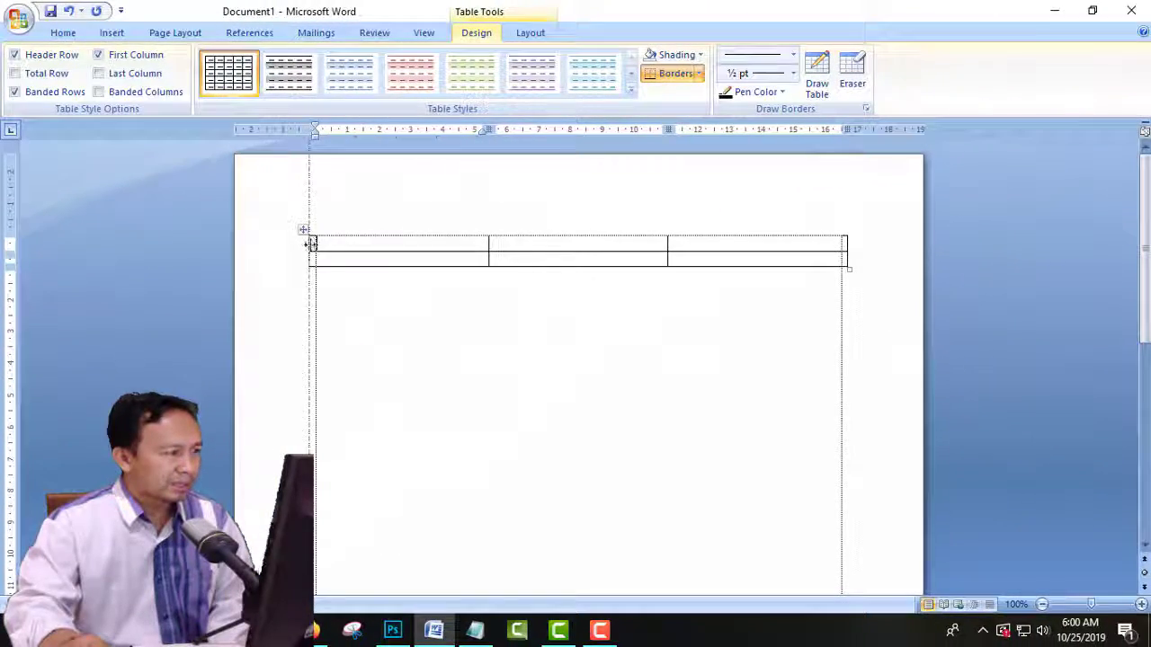
Step: Nudge the table's left and right borders slightly inward
drag(310, 243, 315, 243)
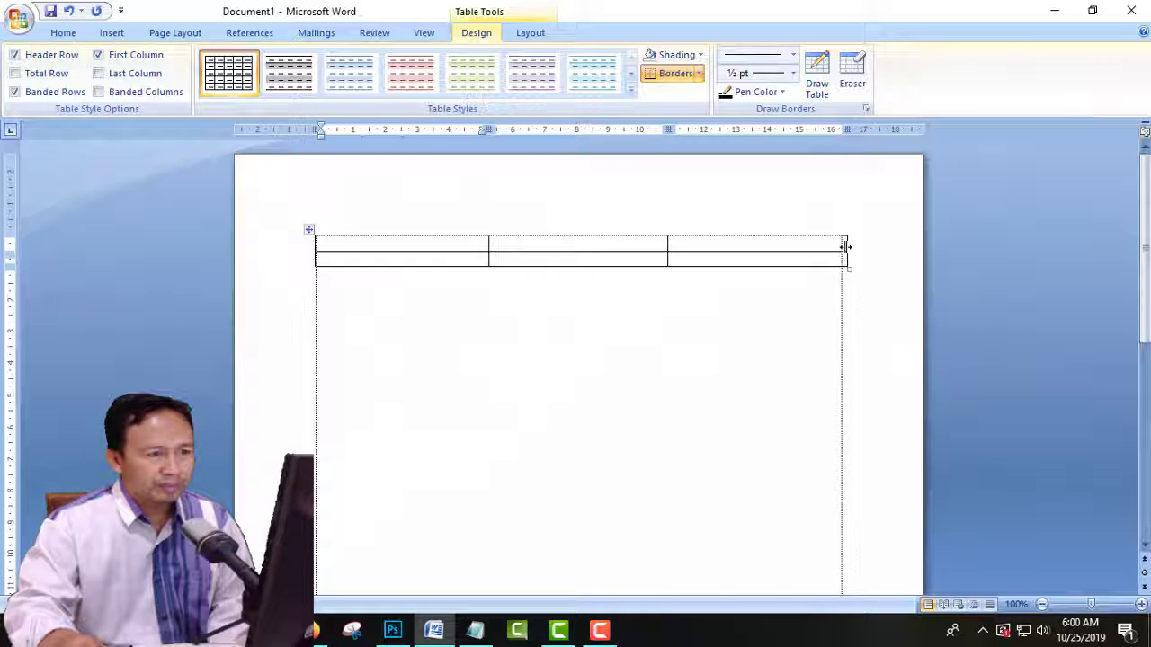
drag(845, 246, 842, 247)
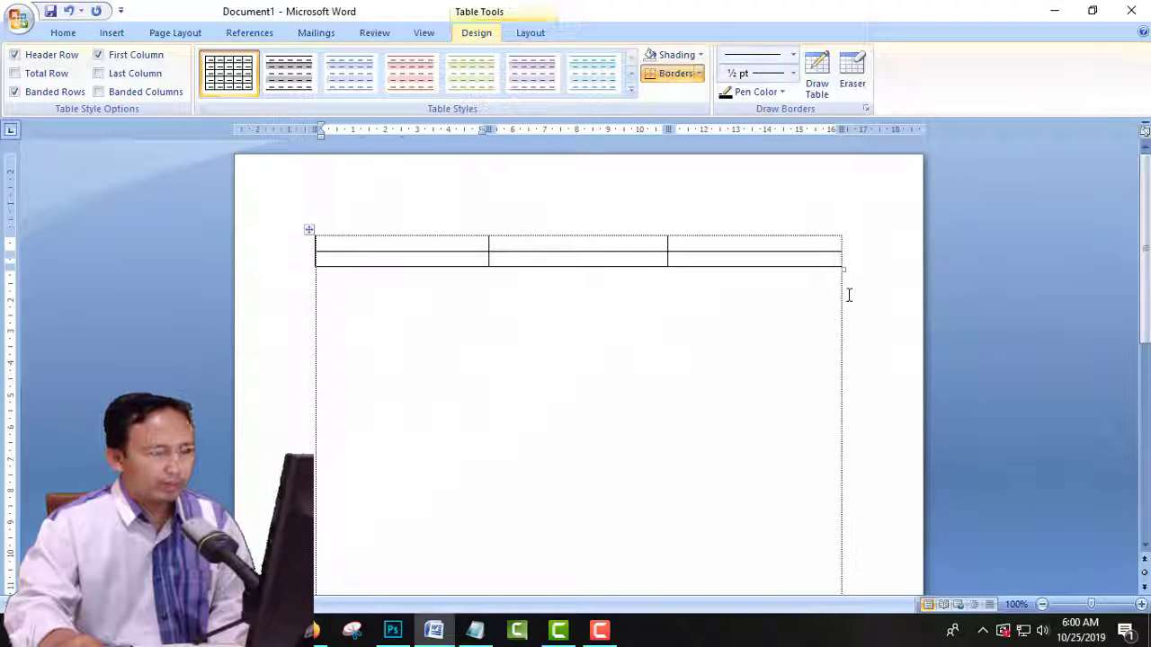
click(391, 211)
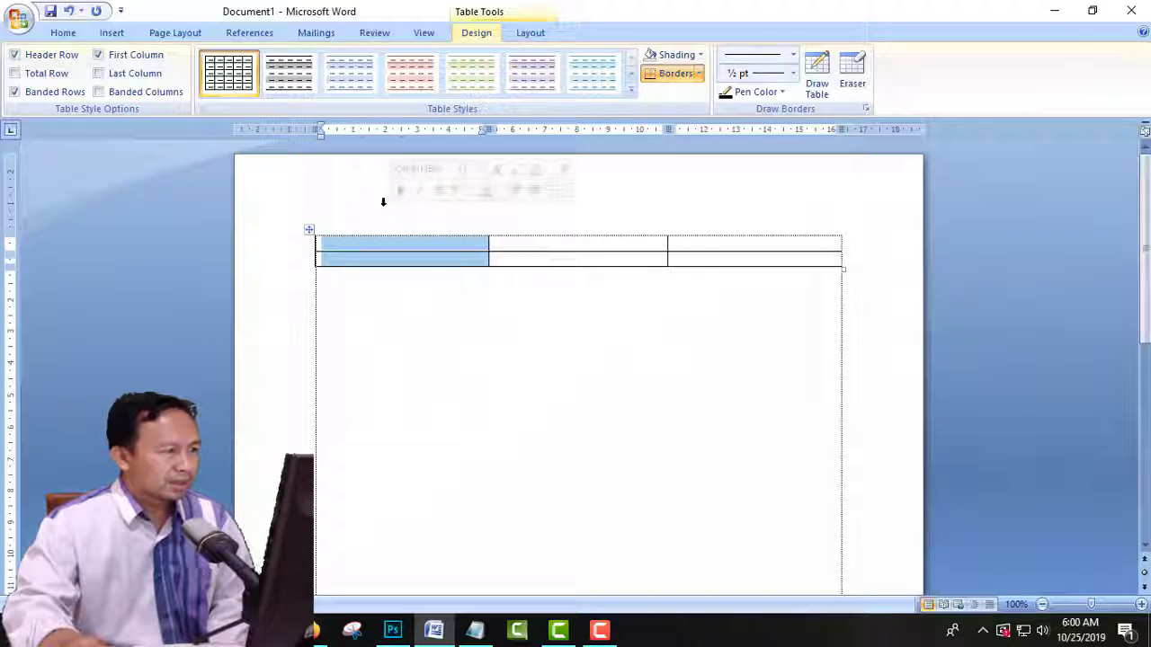
Step: Type Nomor, Nama and Keterangan into the three cells of the top row
click(348, 242)
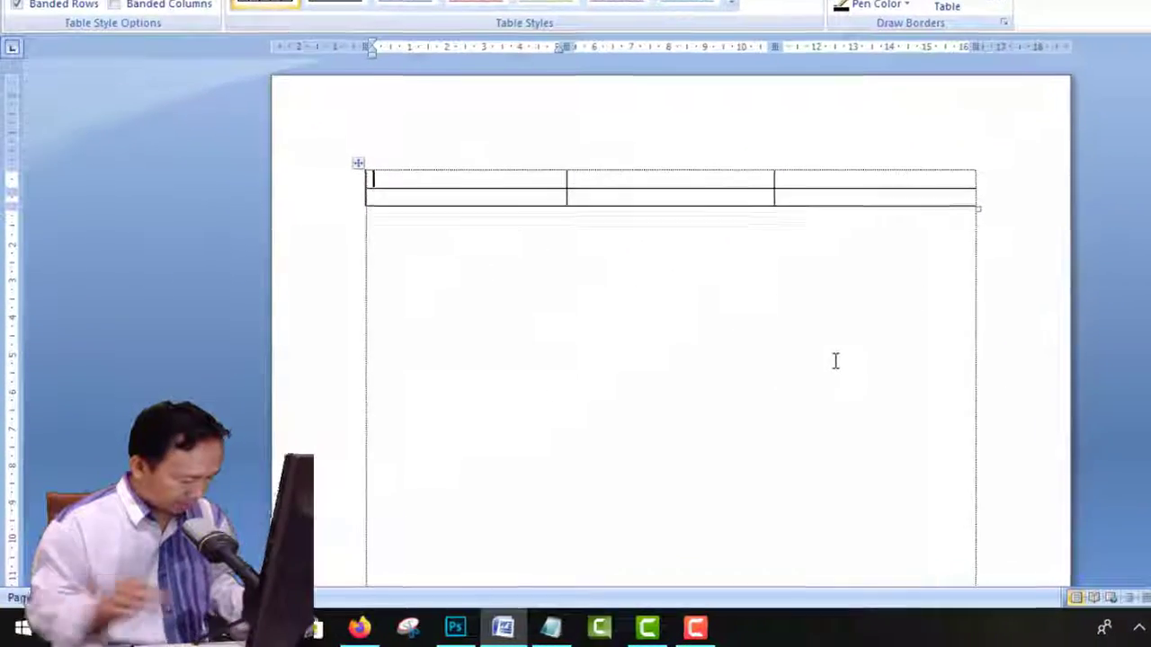
text(Nomo)
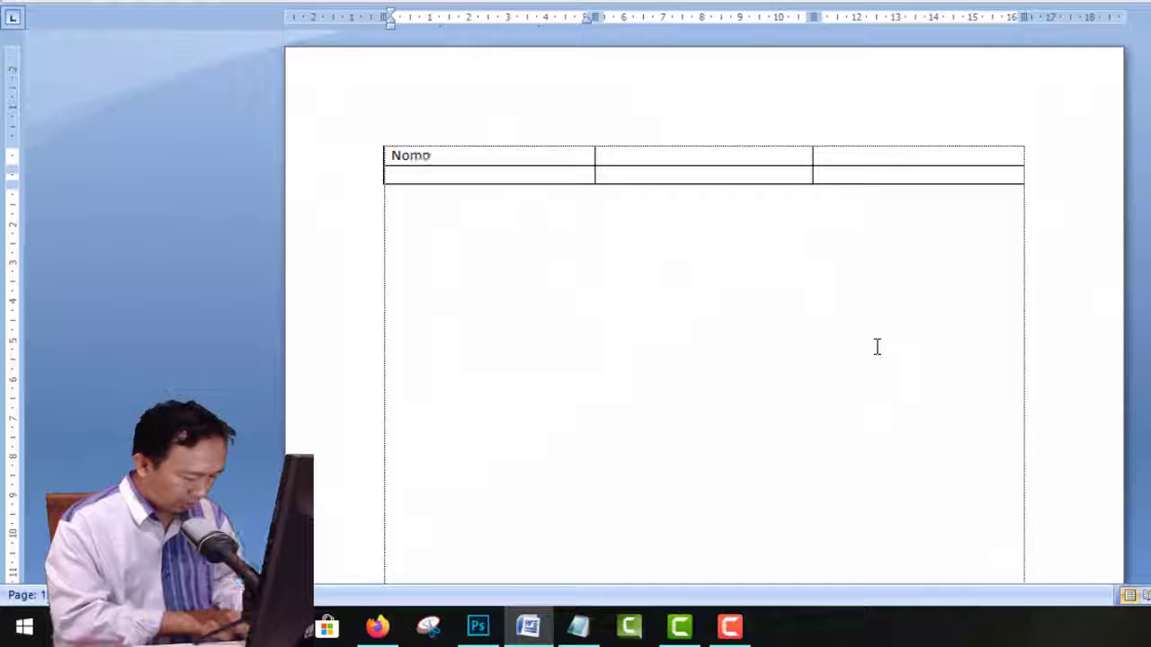
text(r)
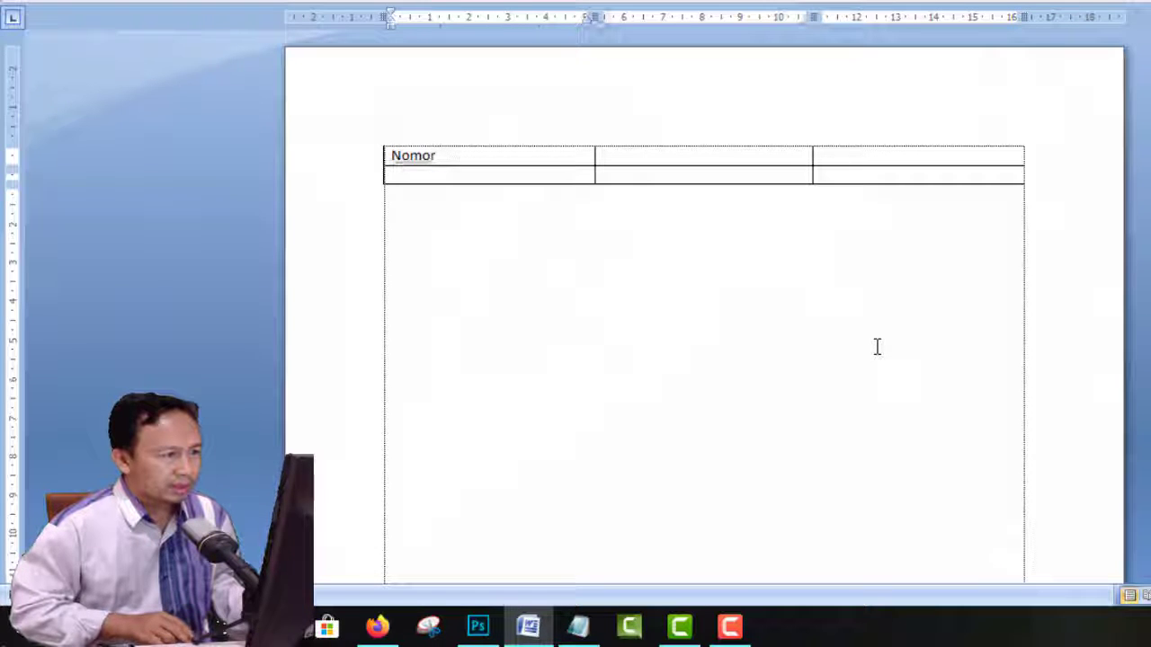
key(Tab)
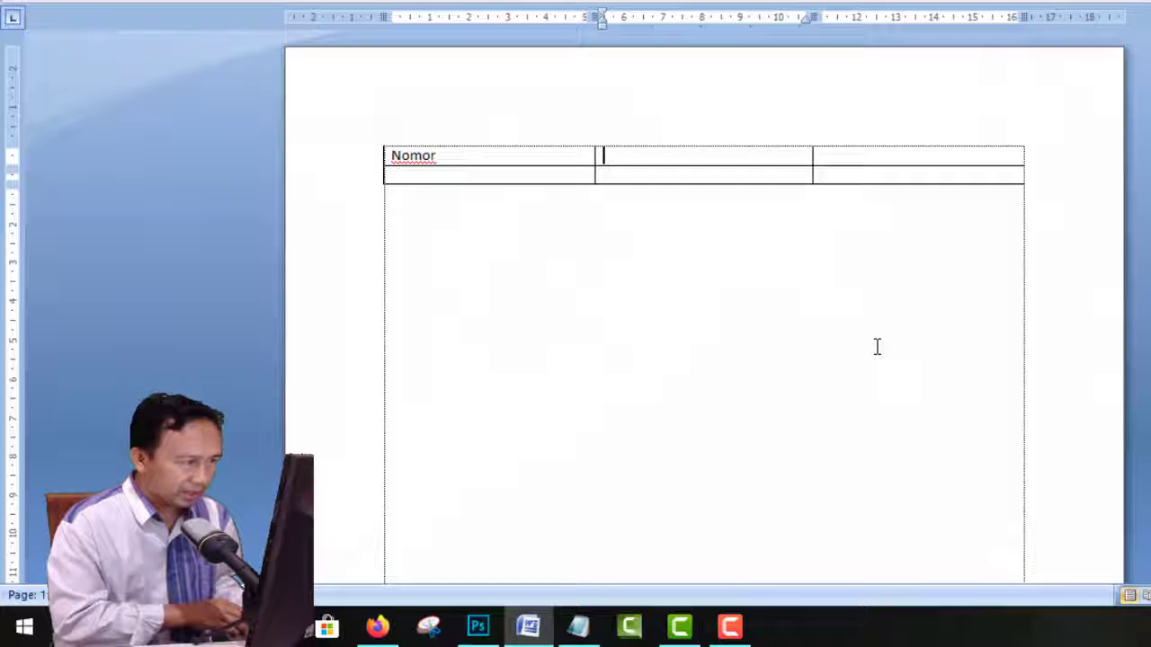
text(Nama)
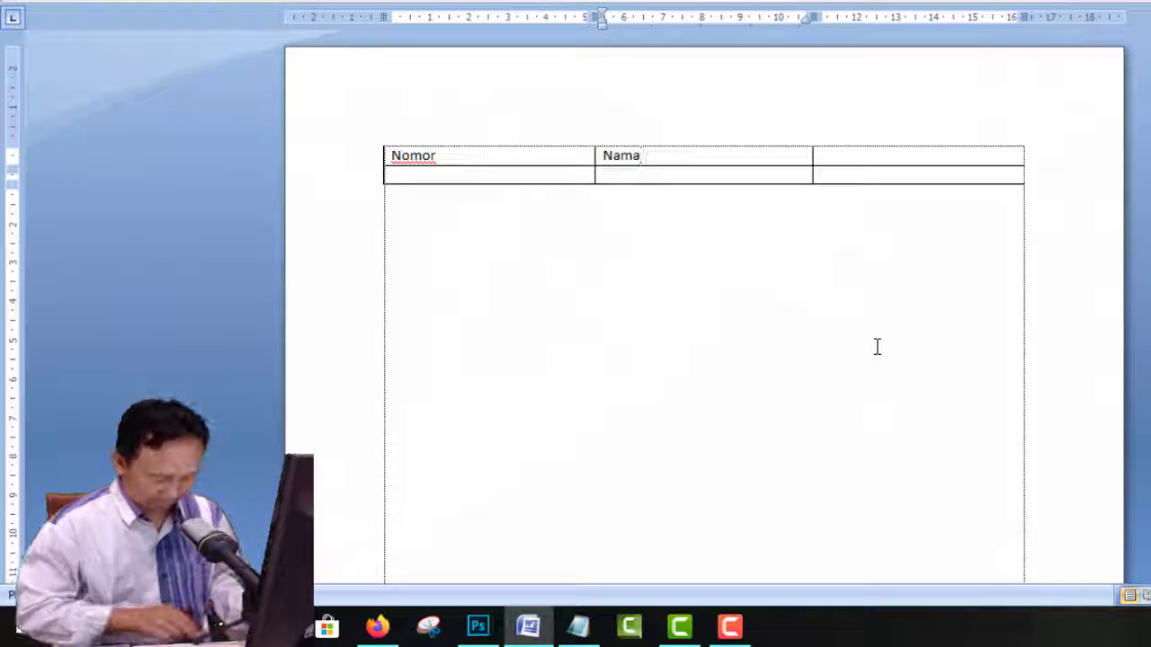
key(Tab)
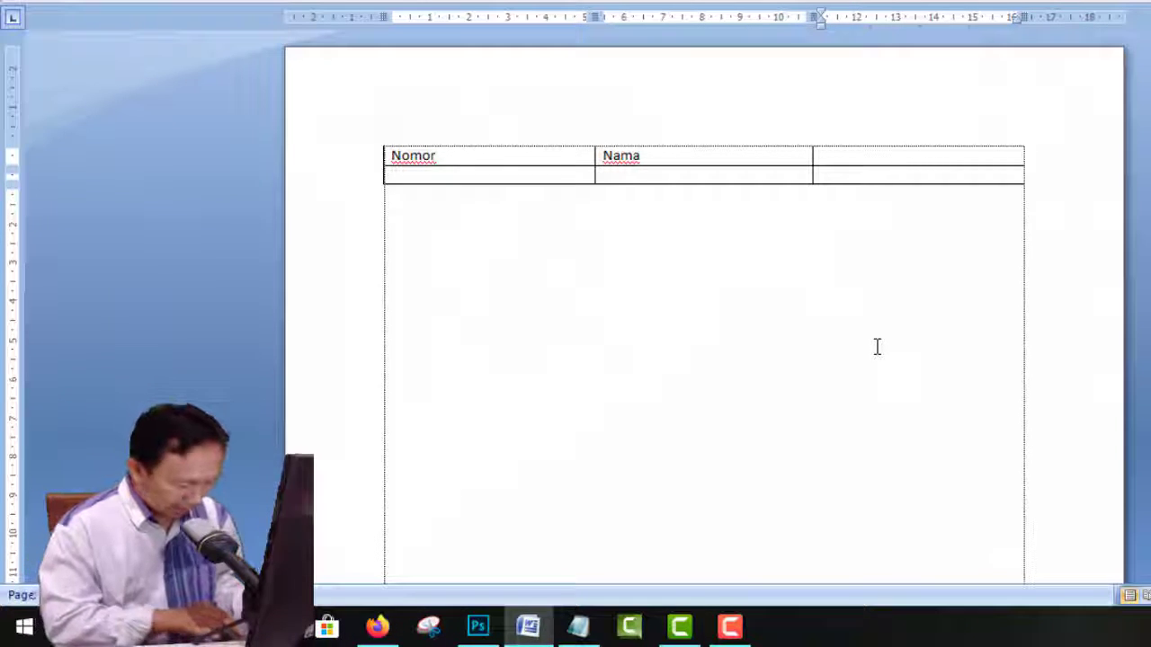
text(Keteran)
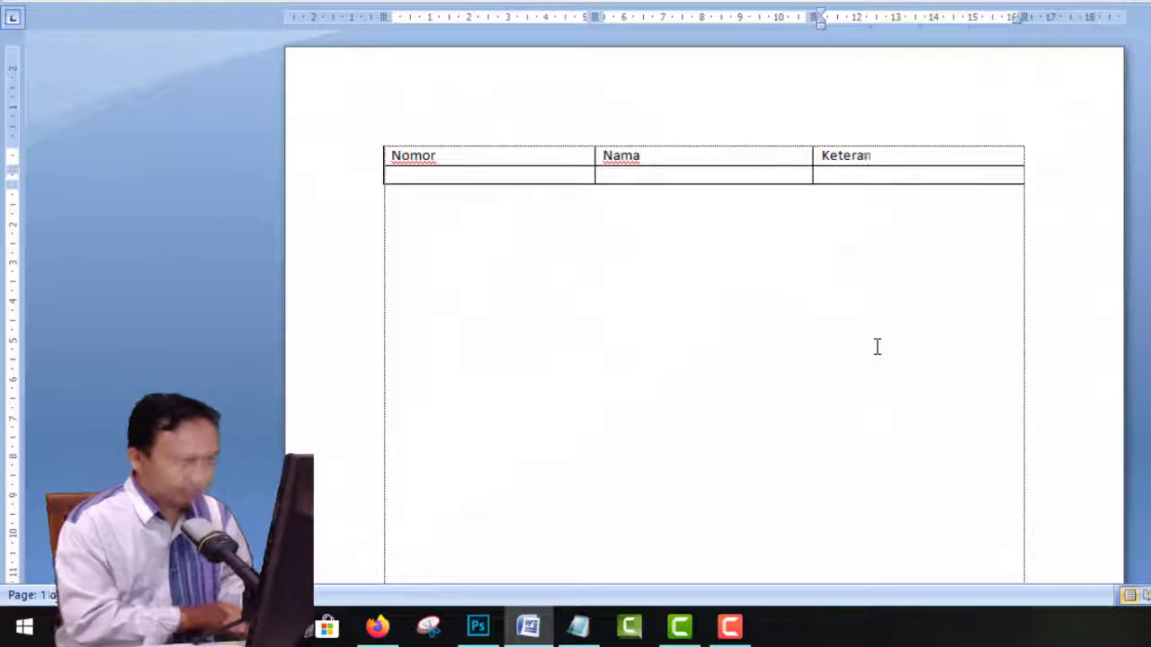
text(gan)
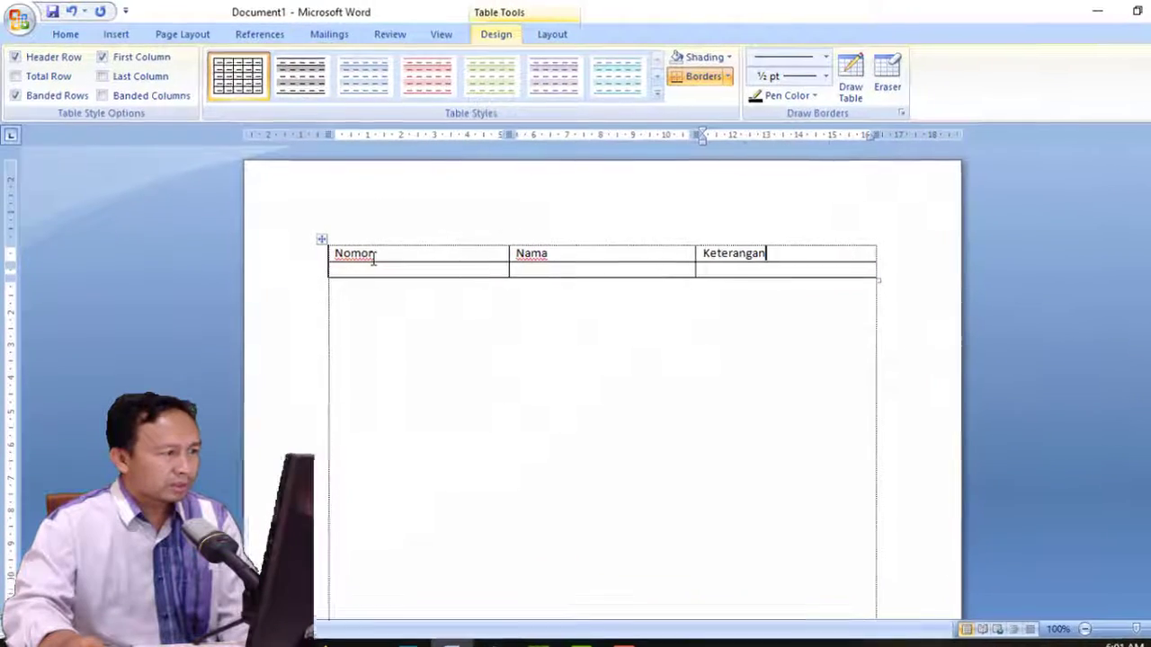
Step: Select the header row and center its text, then place the caret under Nomor
drag(779, 255, 541, 254)
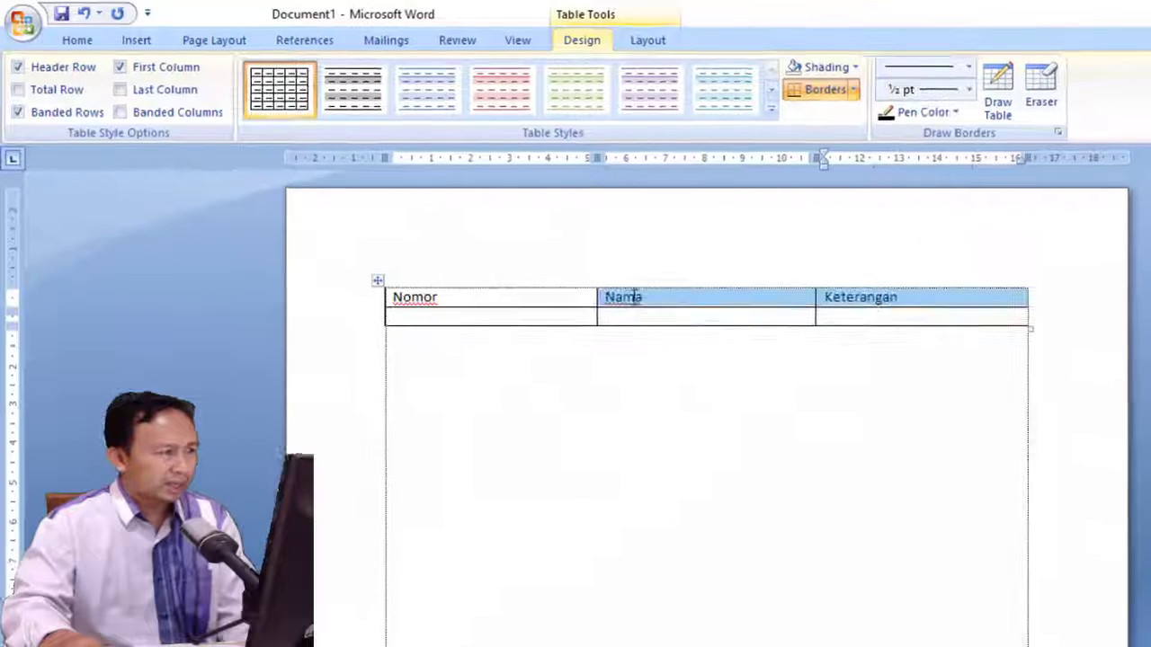
drag(635, 296, 502, 298)
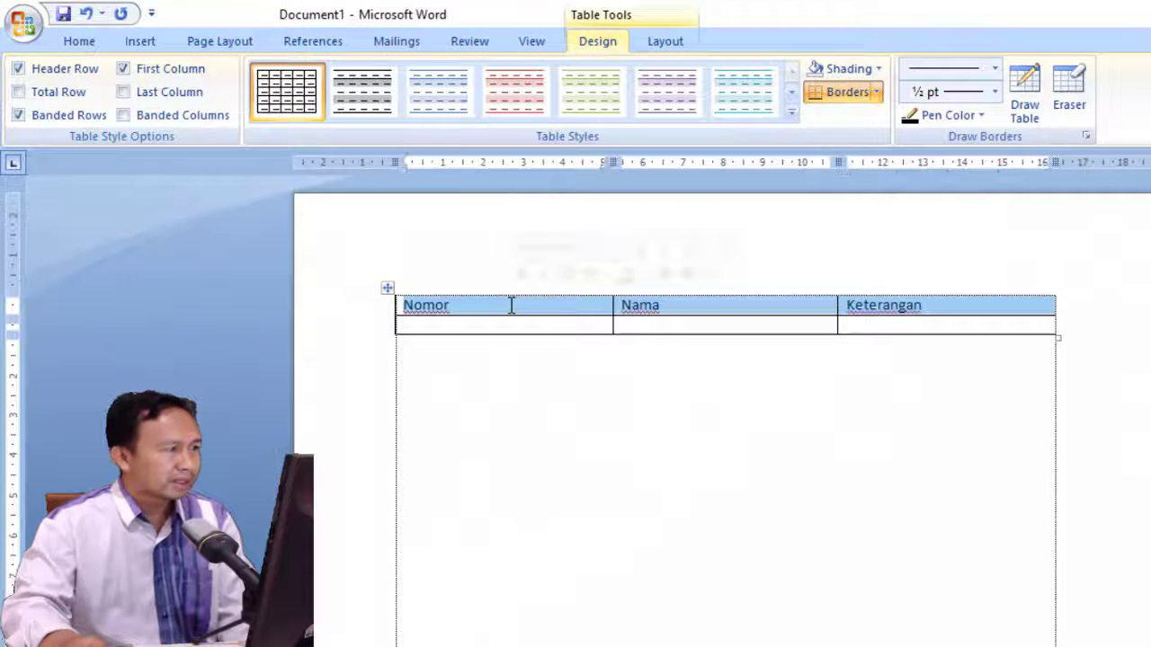
click(85, 45)
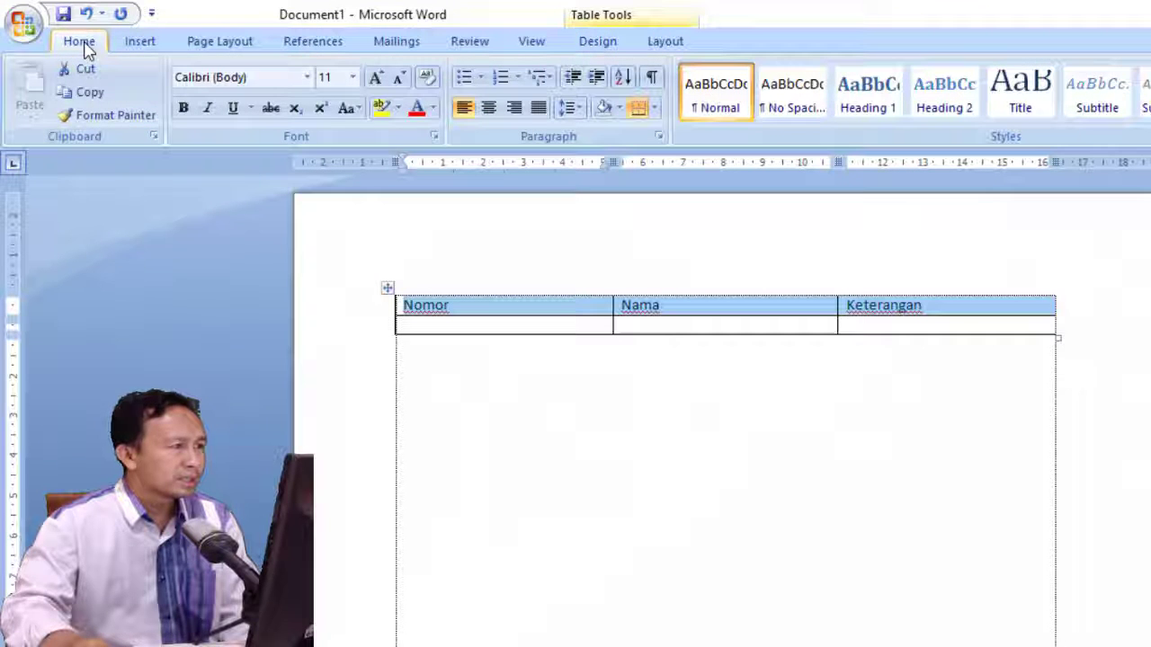
click(488, 110)
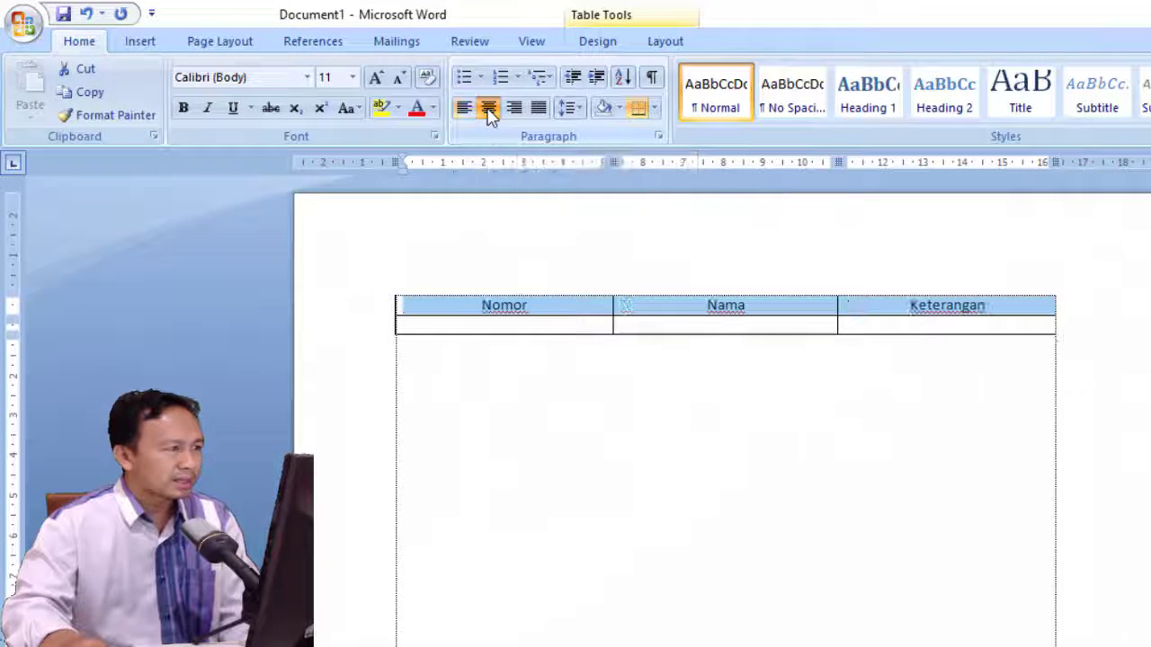
click(403, 236)
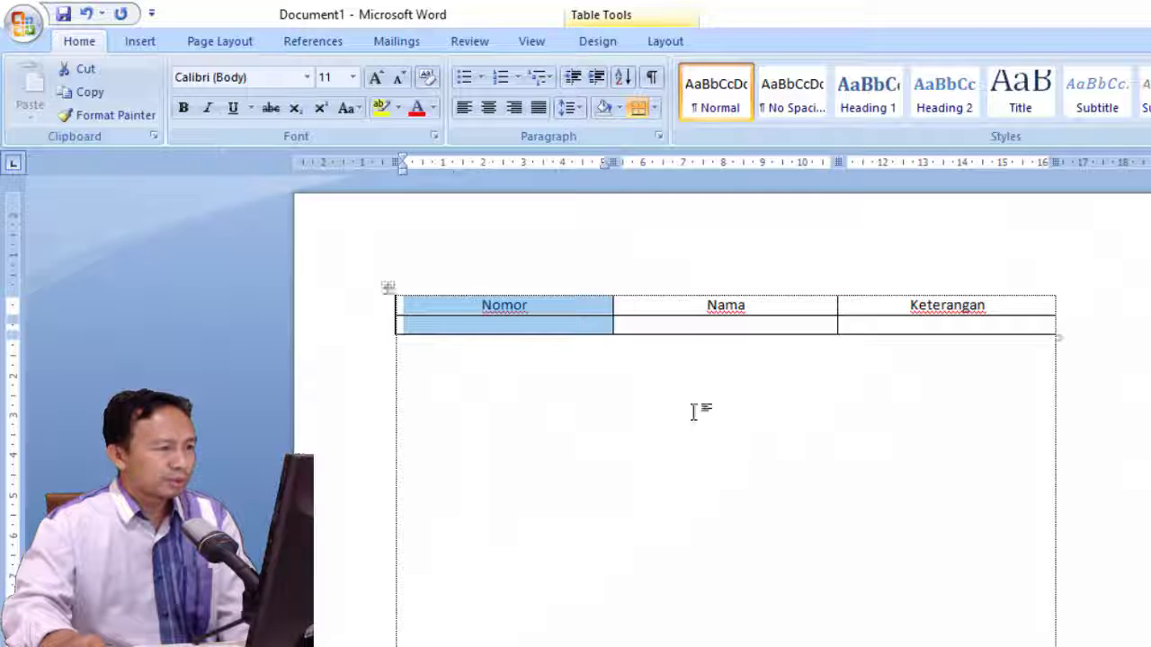
click(693, 411)
click(417, 326)
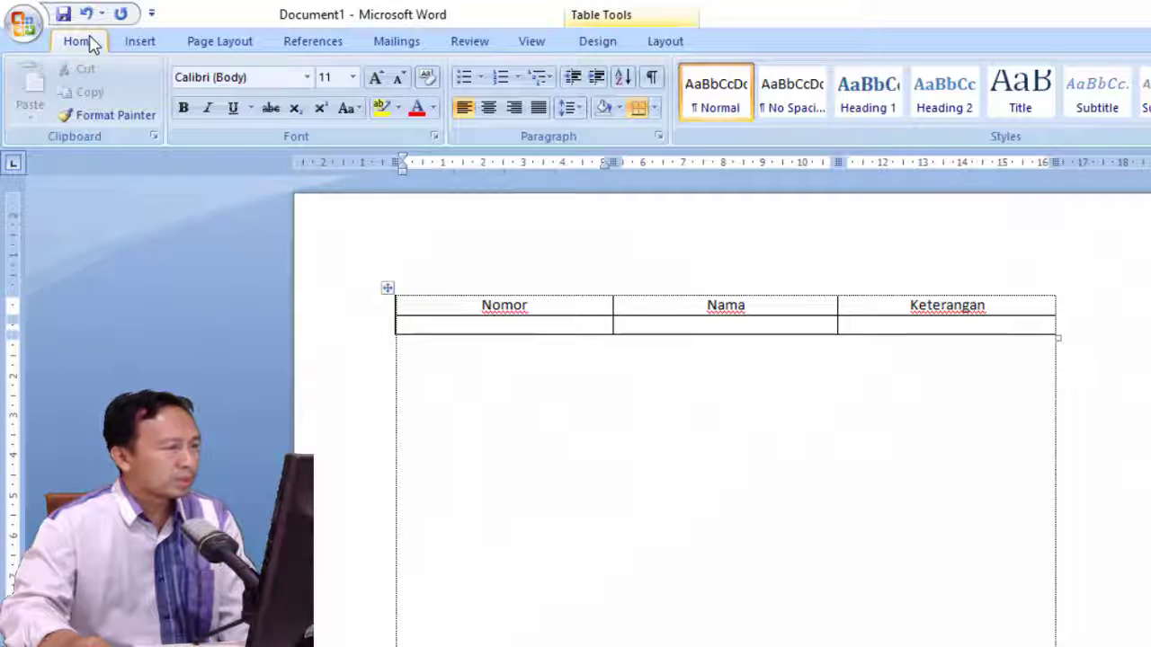
Step: Apply the 1. 2. 3. numbering format to the first cell under Nomor
click(518, 79)
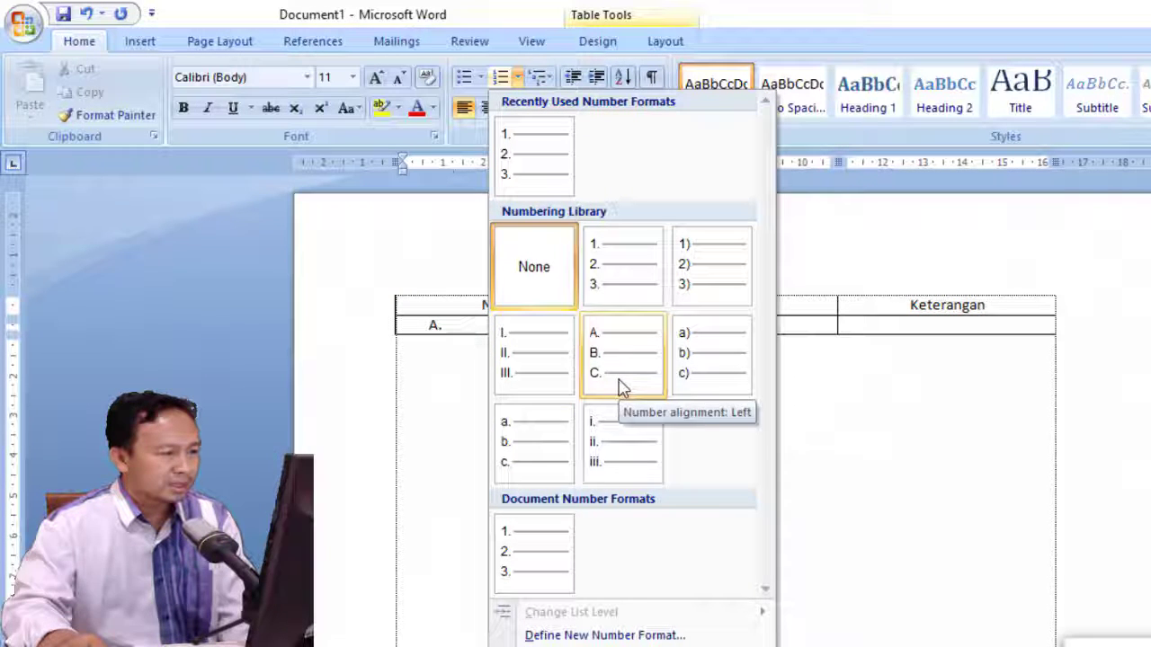
click(628, 284)
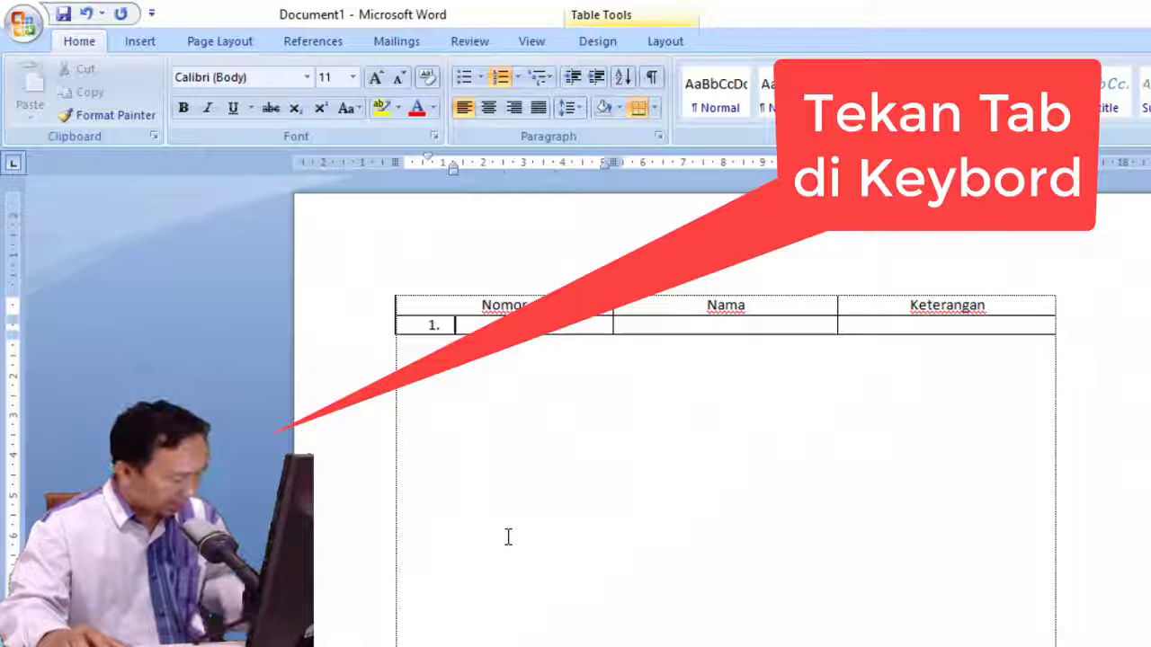
Step: Add rows past the last cell until the Nomor numbering reaches 22
key(Tab)
key(Tab)
key(Tab)
key(Tab)
key(Tab)
key(Tab)
key(Tab)
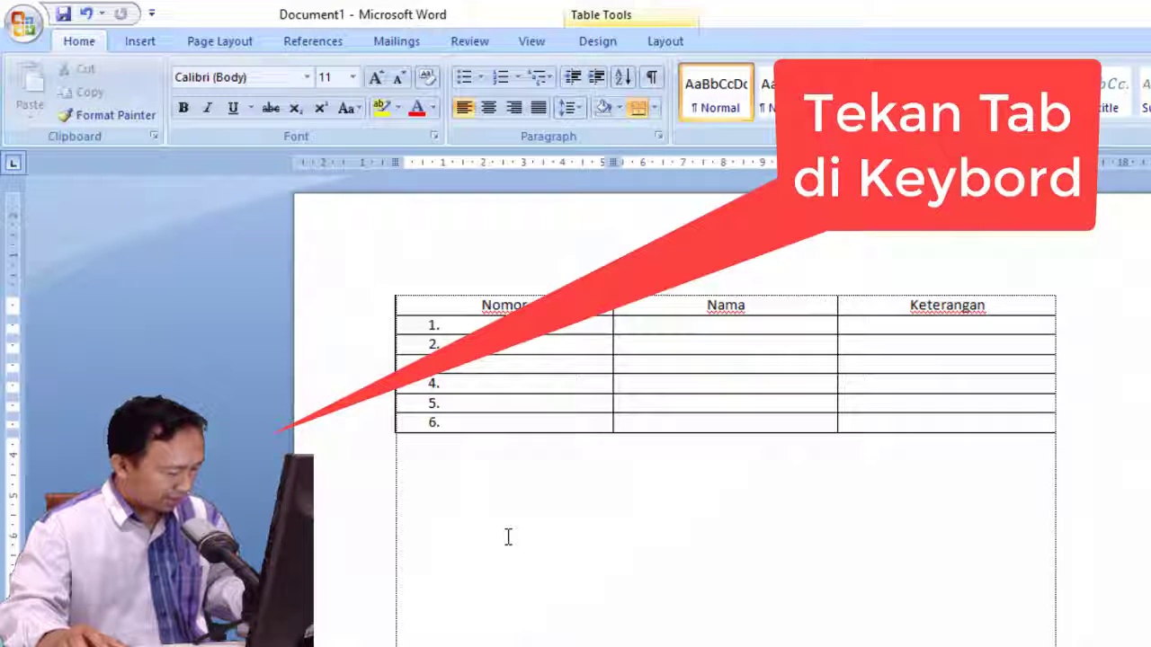
key(Tab)
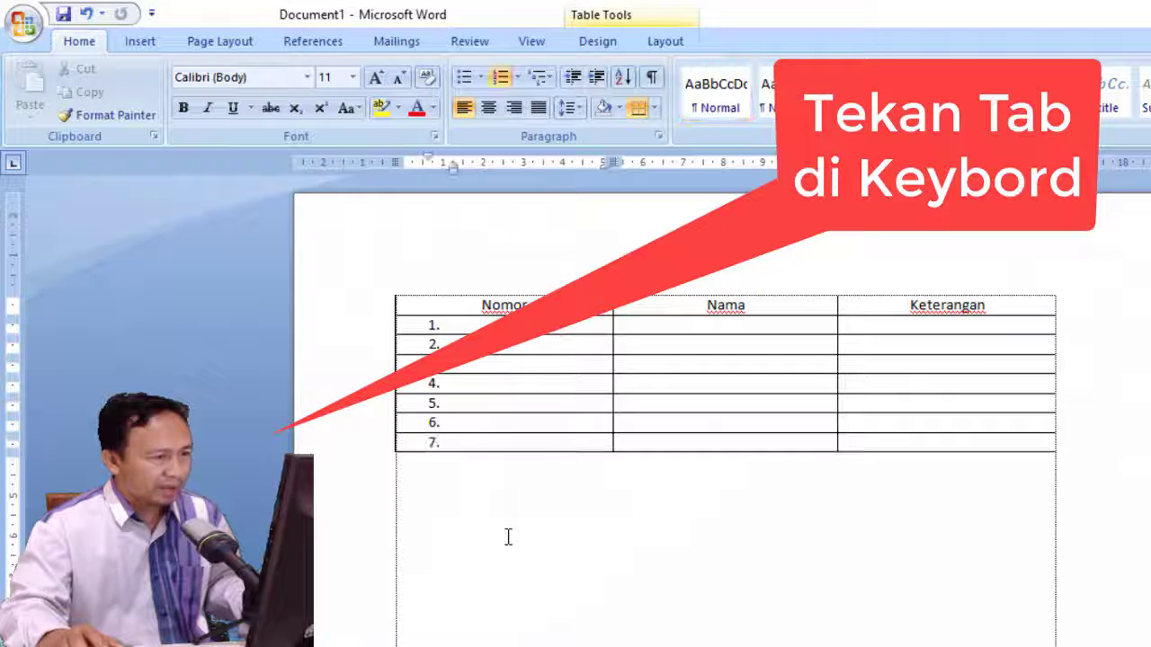
key(Tab)
key(Tab)
key(Tab)
key(Tab)
key(Tab)
key(Tab)
key(Tab)
key(Tab)
key(Tab)
key(Tab)
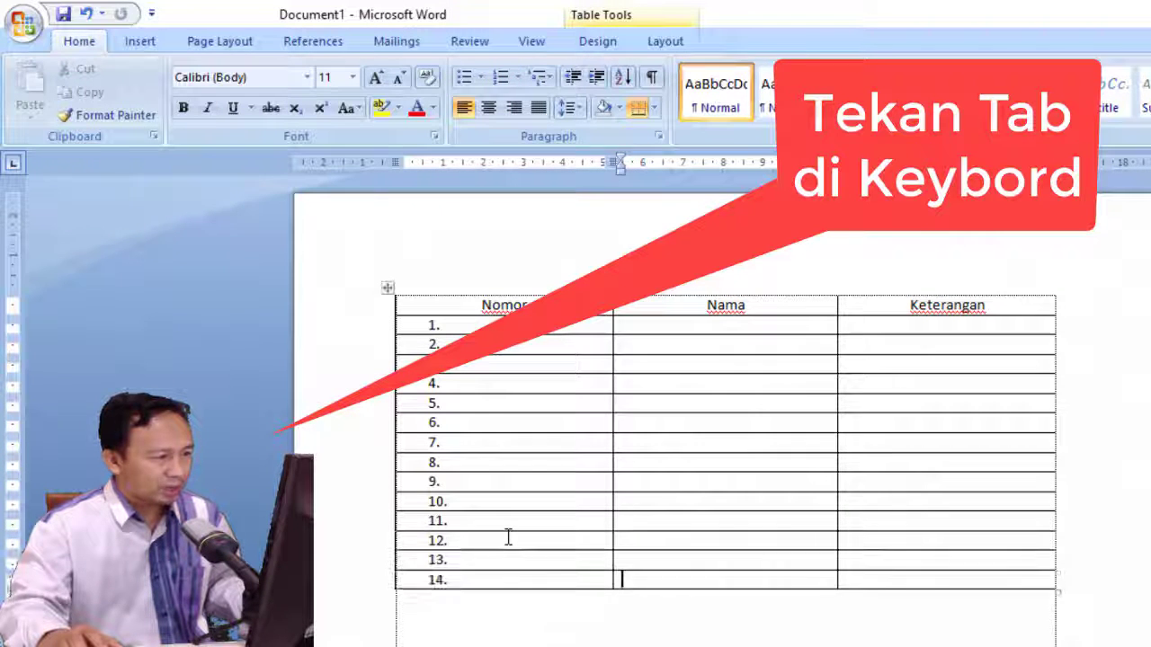
key(Tab)
key(Tab)
key(Tab)
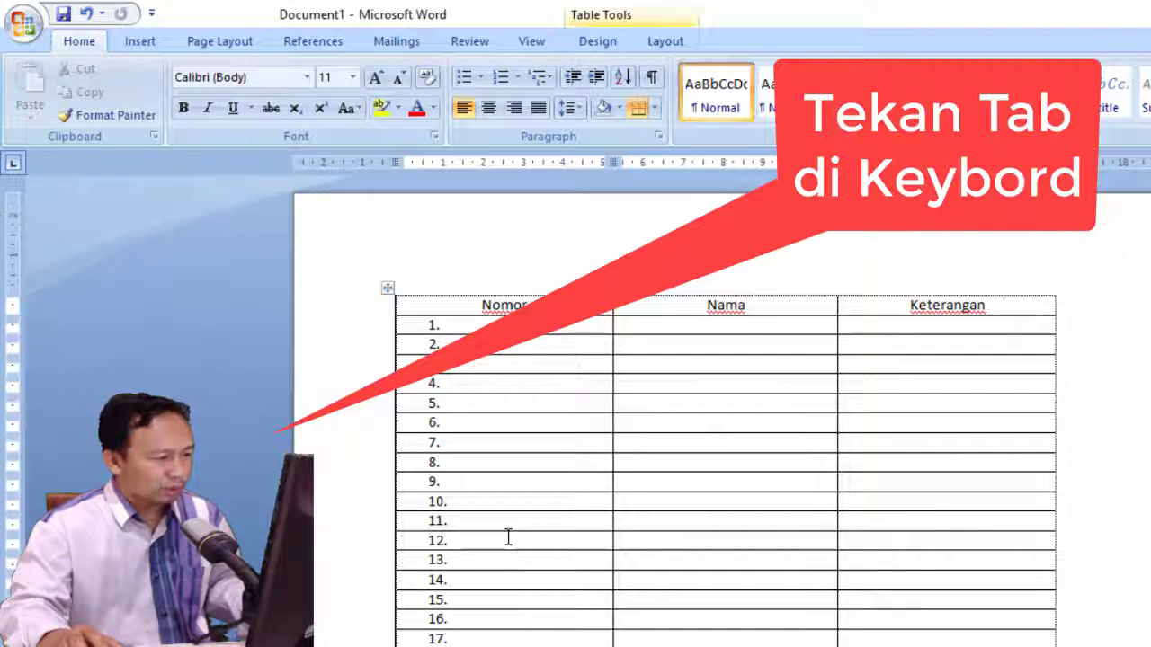
key(Tab)
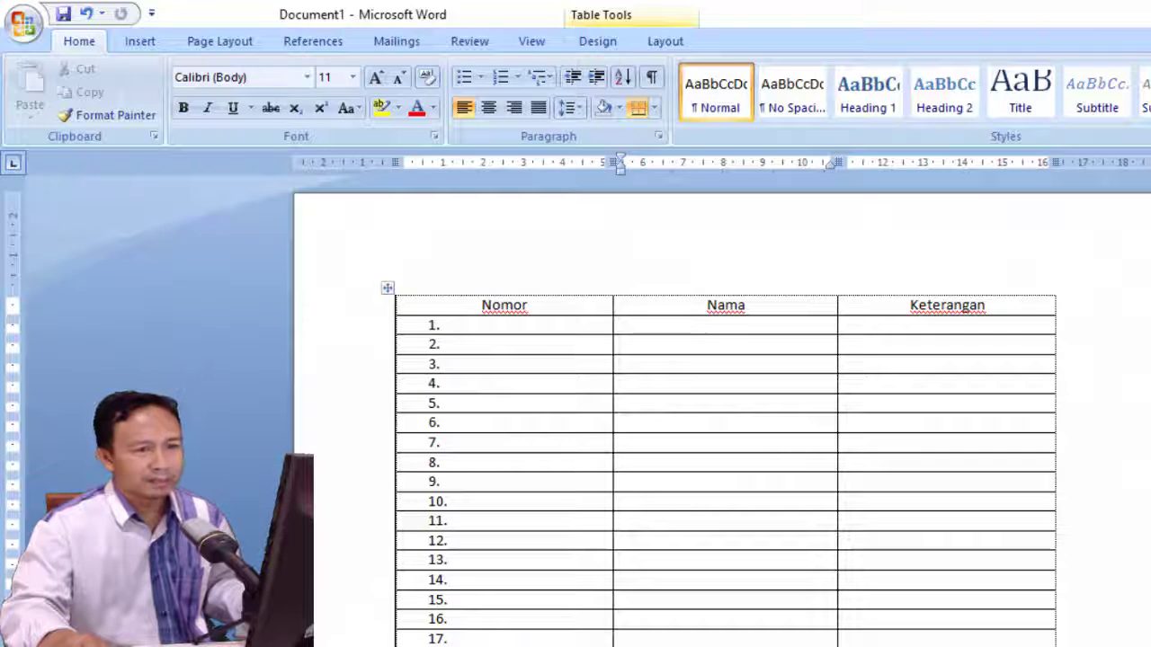
key(Tab)
key(Tab)
key(Tab)
key(Tab)
key(Tab)
key(Tab)
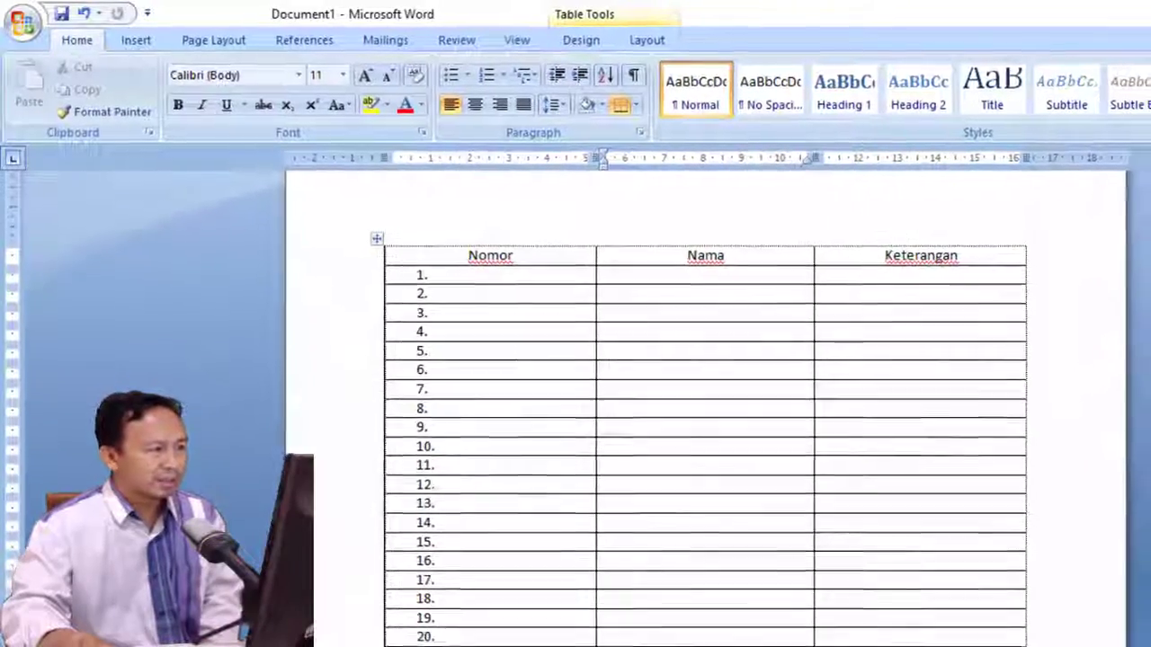
key(Tab)
key(Tab)
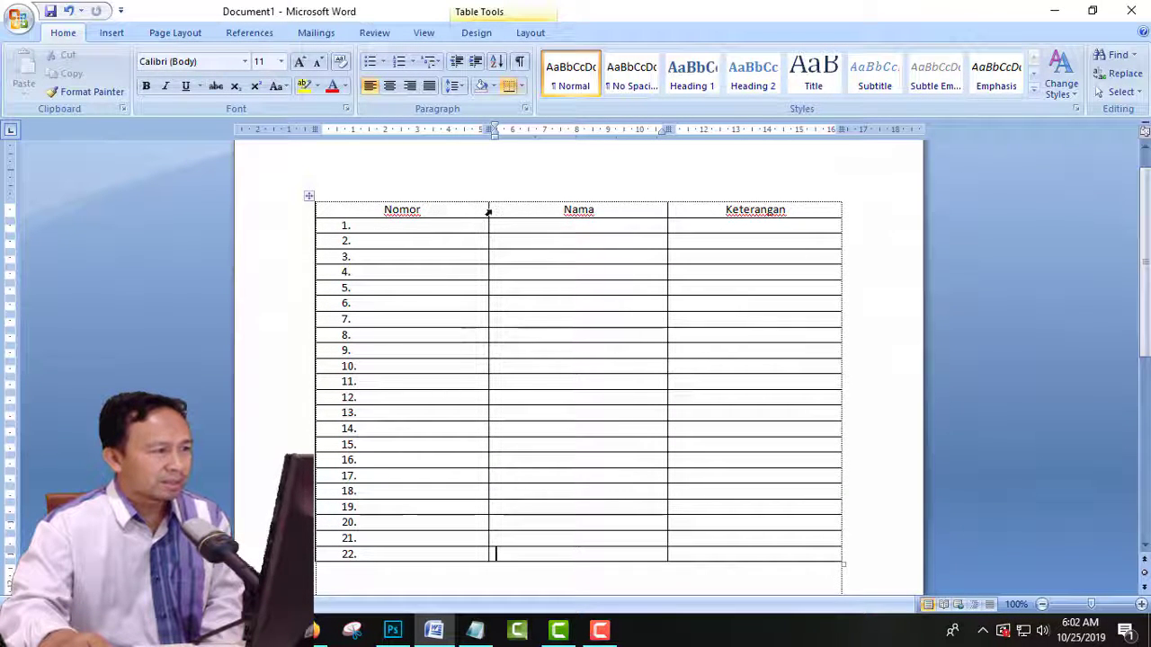
Step: Drag the column borders left to narrow Nomor and Nama, widening Keterangan
drag(486, 214, 391, 231)
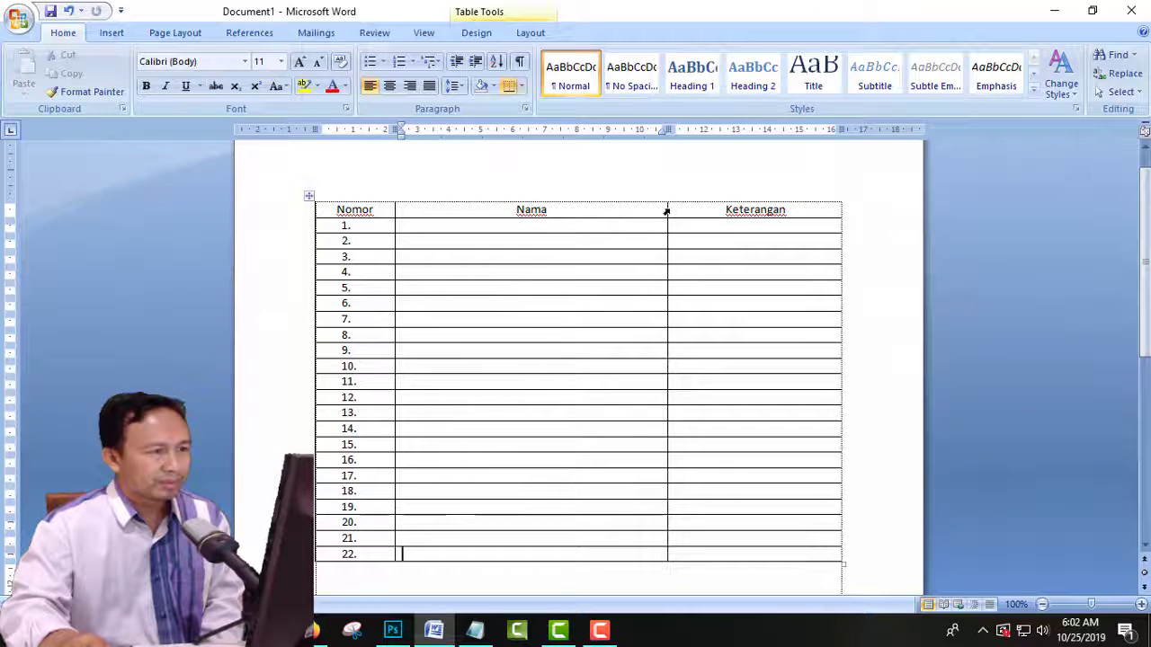
drag(666, 211, 583, 215)
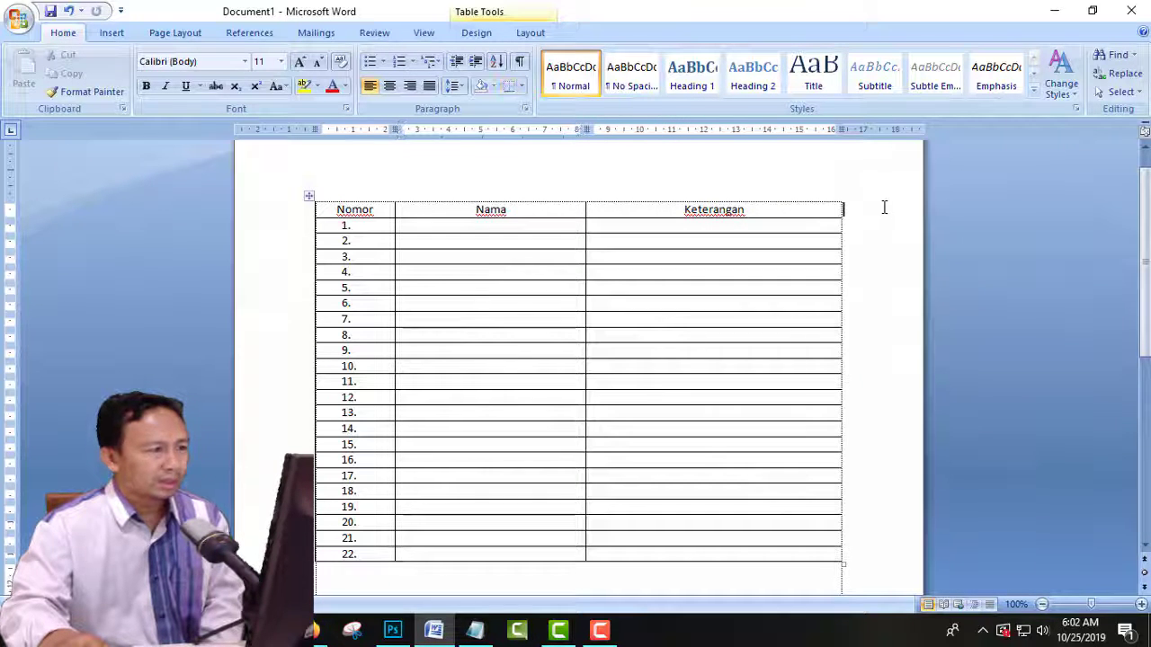
click(557, 199)
click(864, 224)
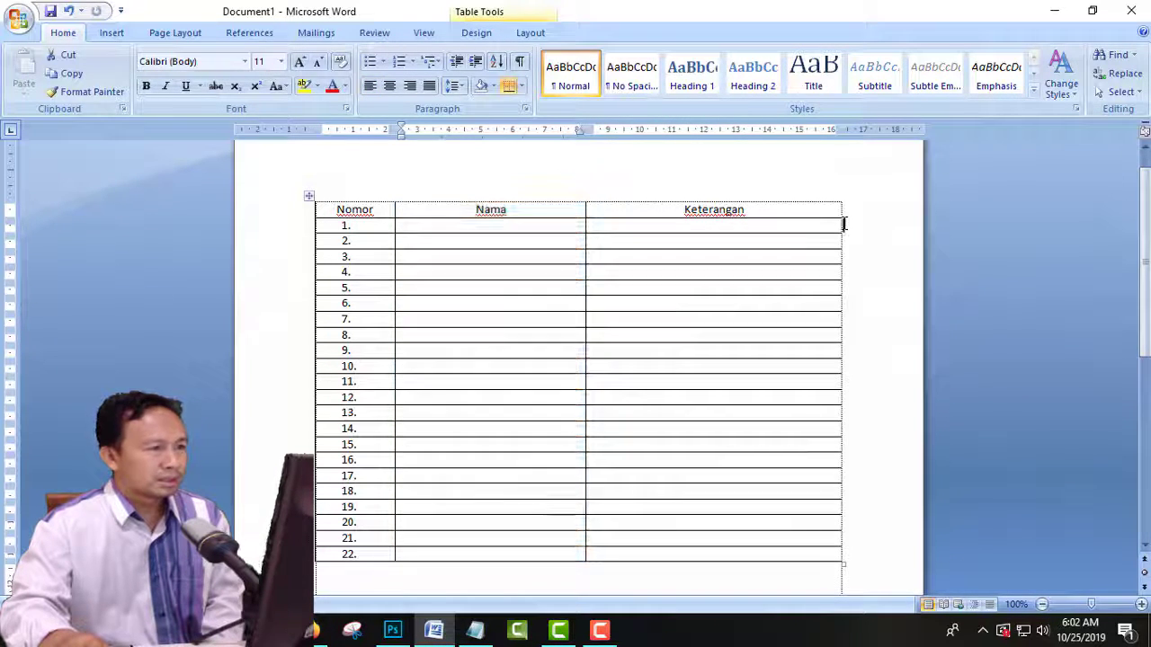
click(896, 281)
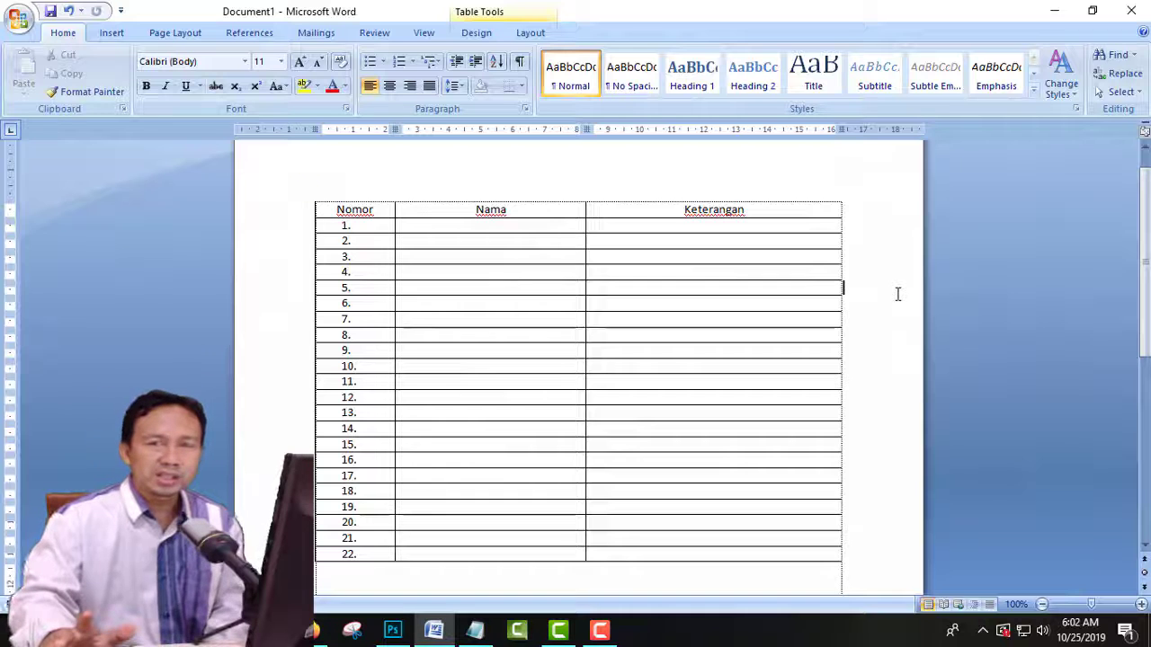